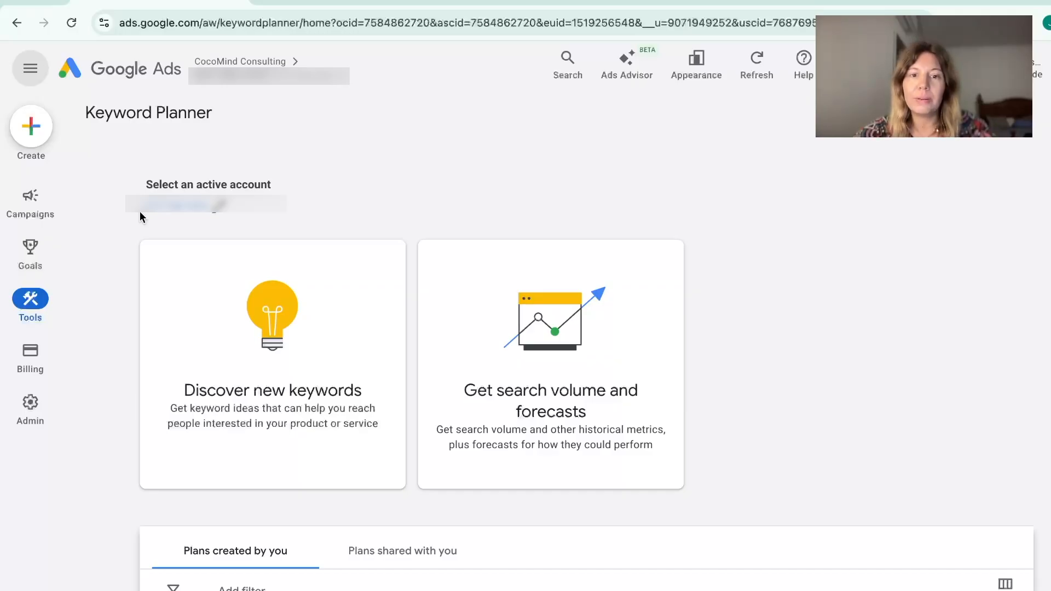
# Open Discover new keywords, view the website-based option, and return to starting with keywords.
pyautogui.scroll(-1, 95, 278)
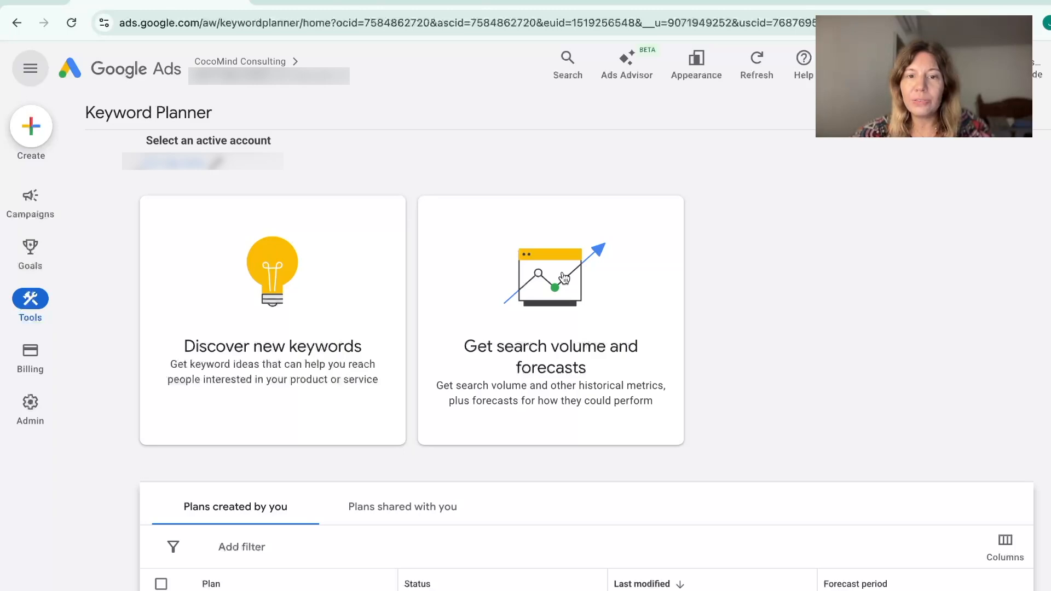
pyautogui.click(280, 320)
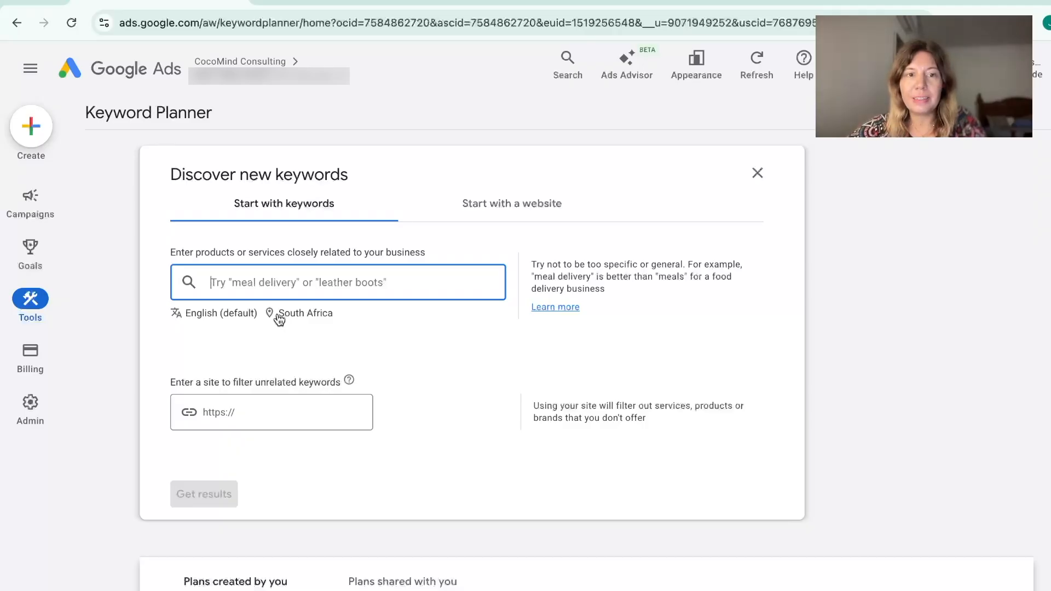
pyautogui.click(490, 203)
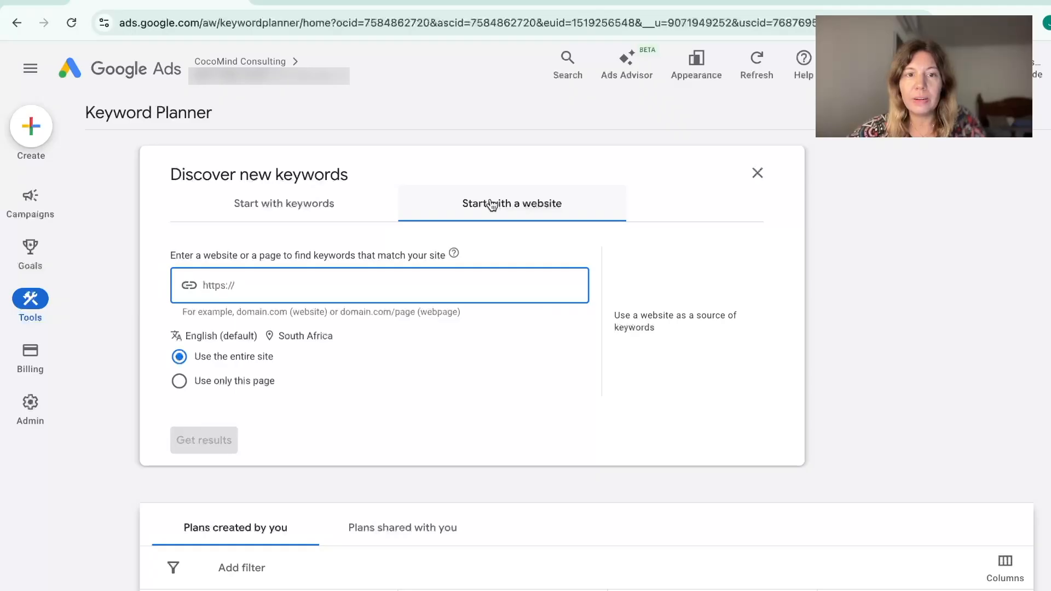
pyautogui.click(333, 205)
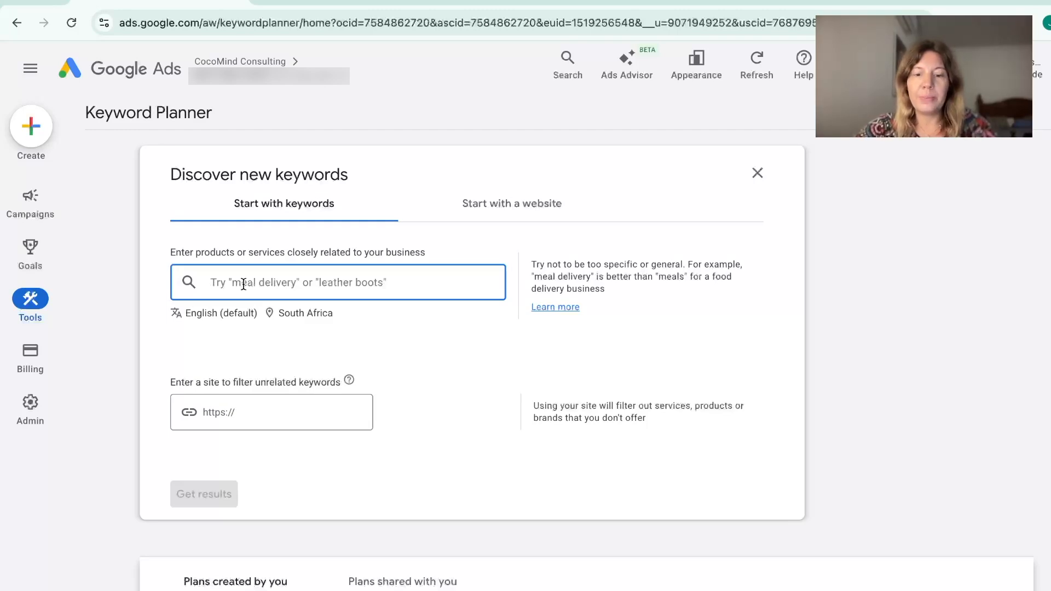
# Enter "running shoes" and "sport shoes" as the seed keywords for the products or services.
pyautogui.write('running sh')
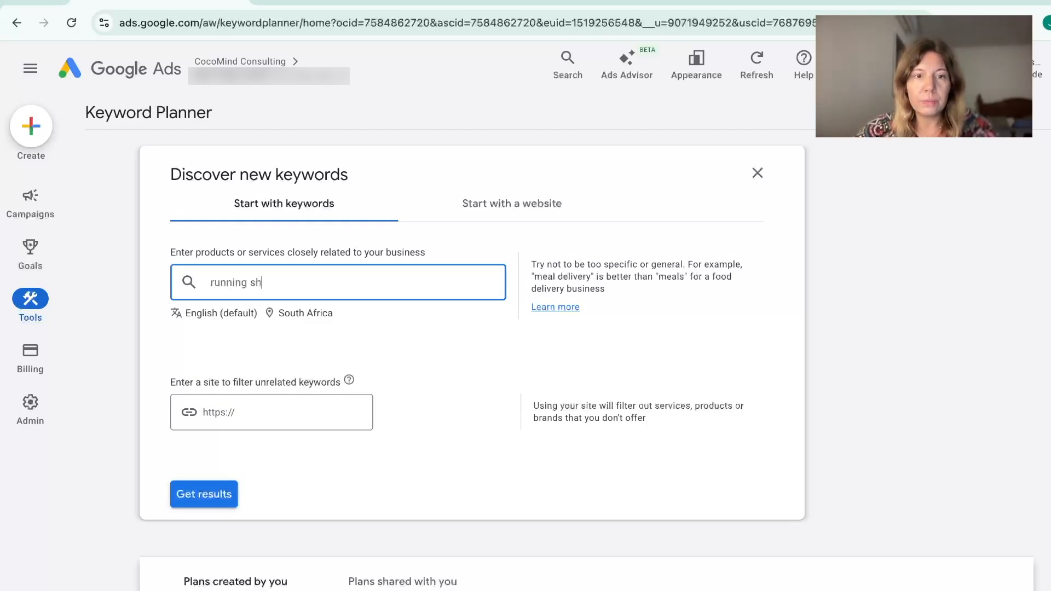
pyautogui.write('oes')
pyautogui.press('Return')
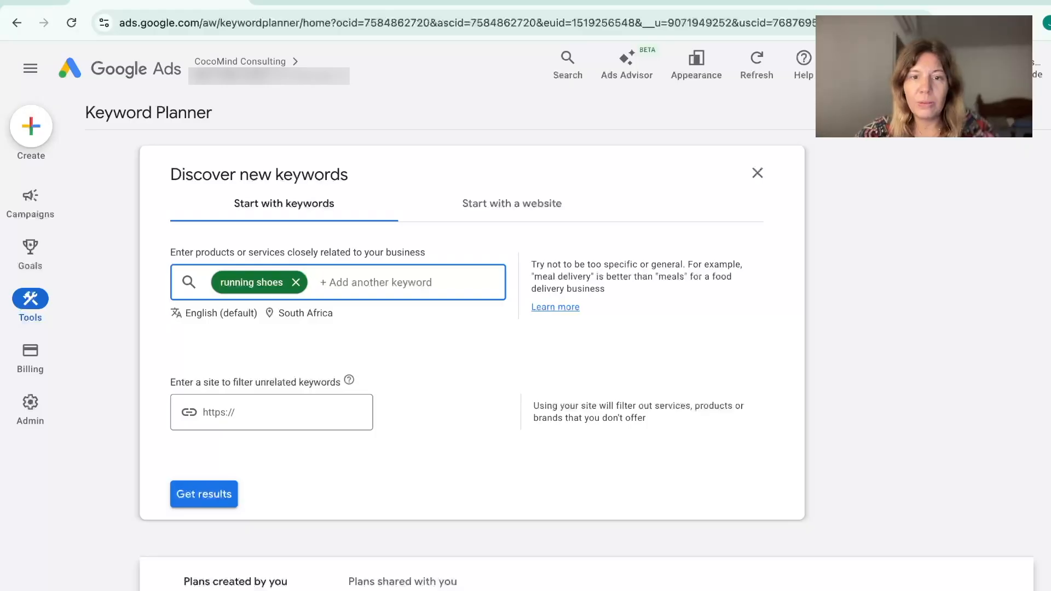
pyautogui.write('sport sh')
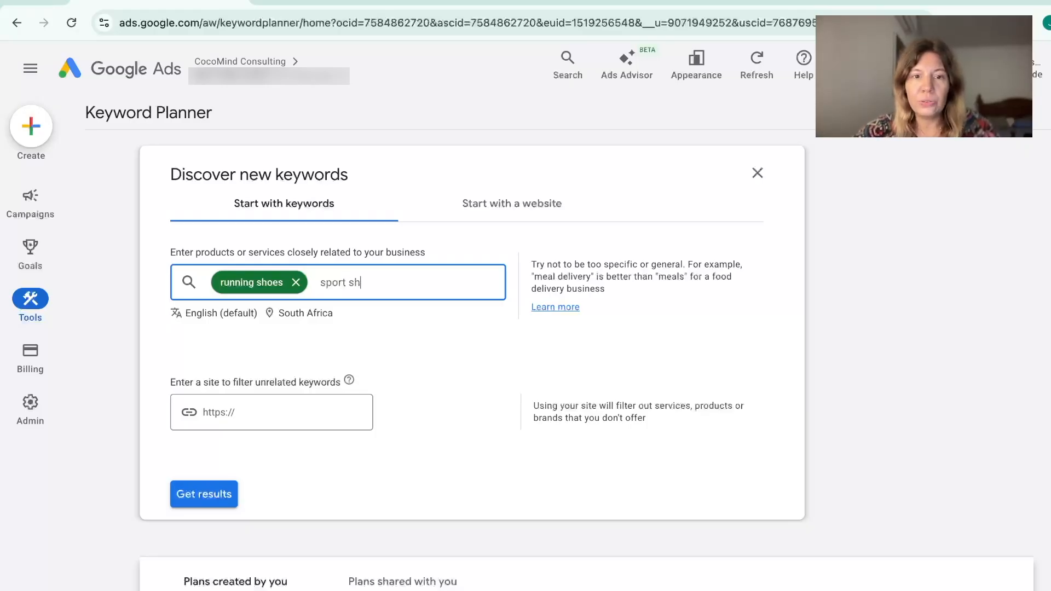
pyautogui.write('oes')
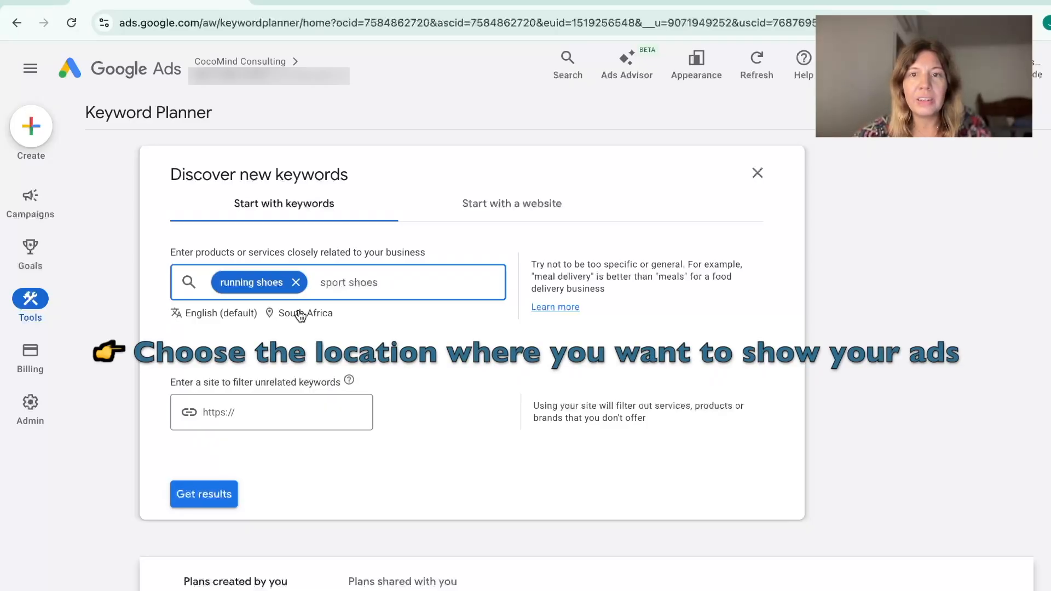
pyautogui.press('Return')
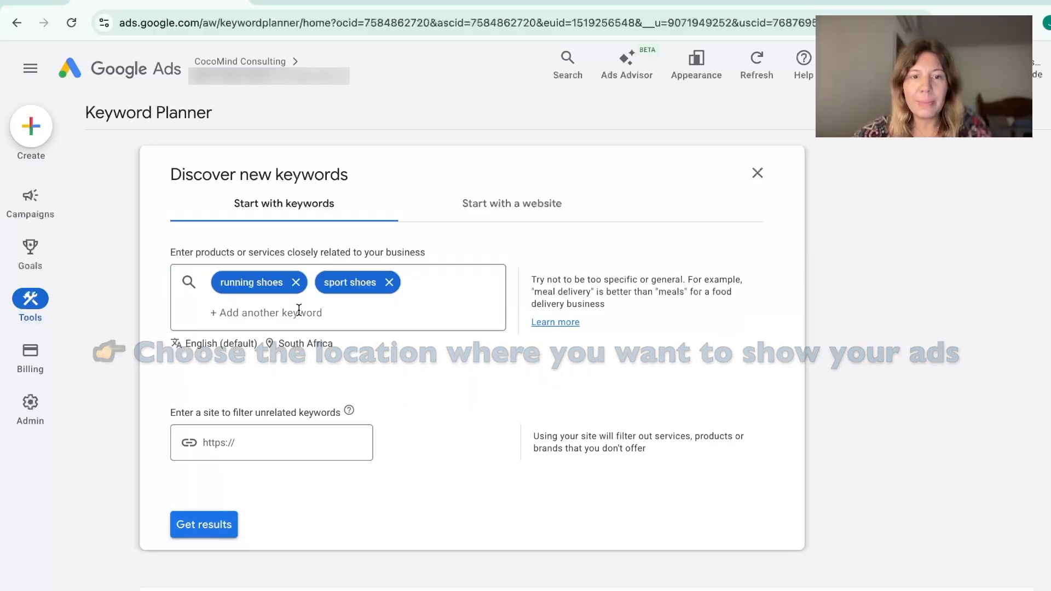
# Replace South Africa with the United Kingdom as the target location and get the keyword results.
pyautogui.click(282, 342)
pyautogui.click(270, 181)
pyautogui.write('uk')
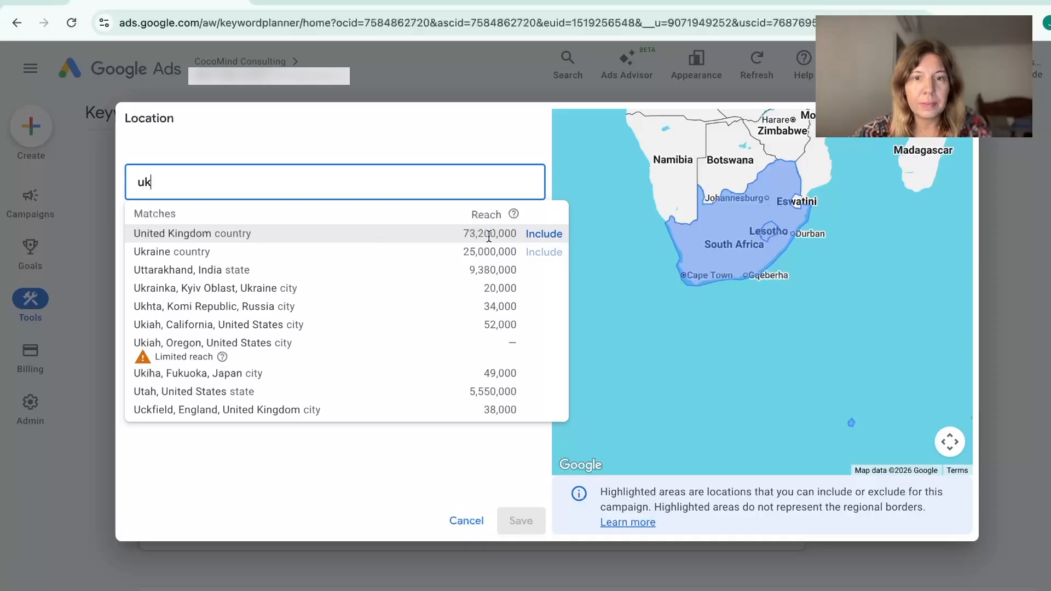
pyautogui.click(543, 235)
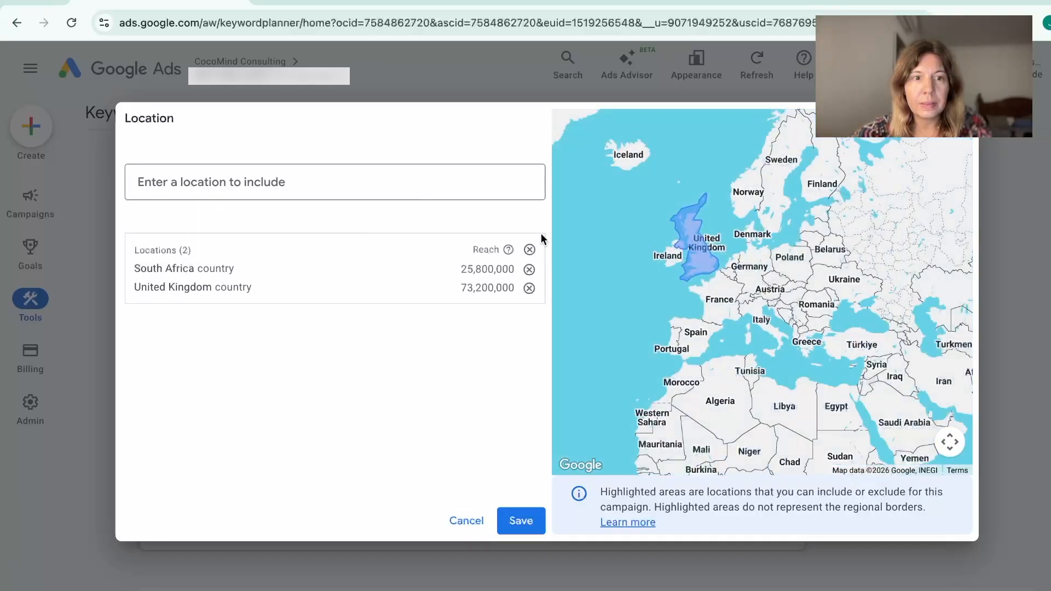
pyautogui.click(528, 271)
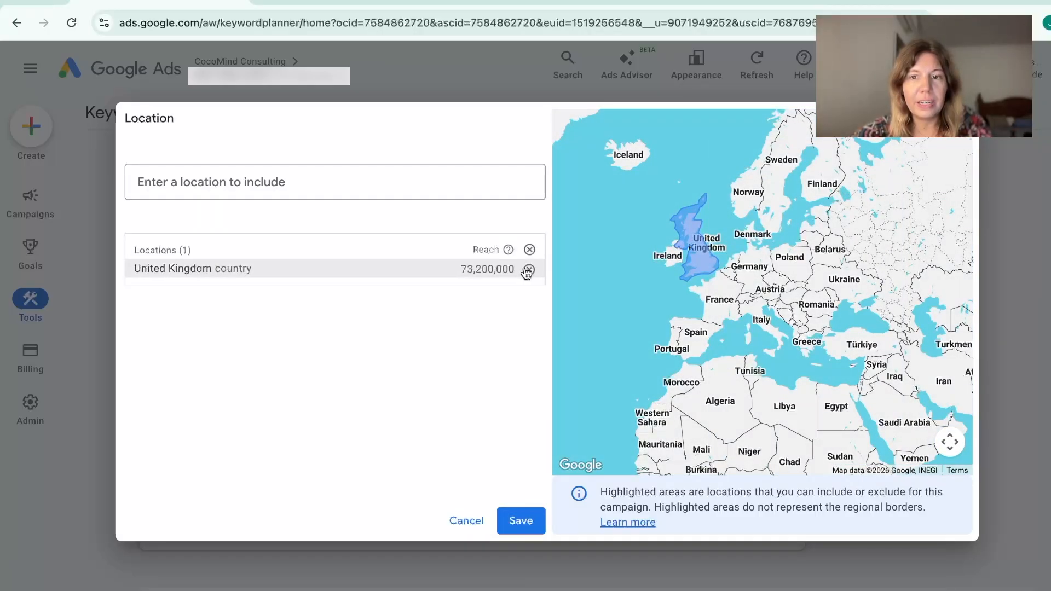
pyautogui.click(520, 521)
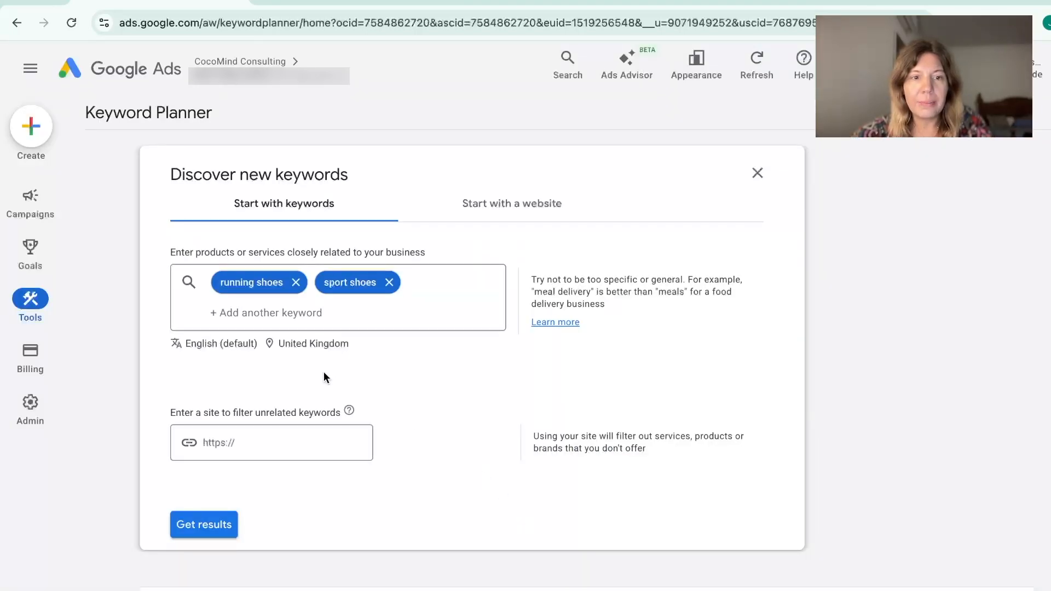
pyautogui.click(215, 527)
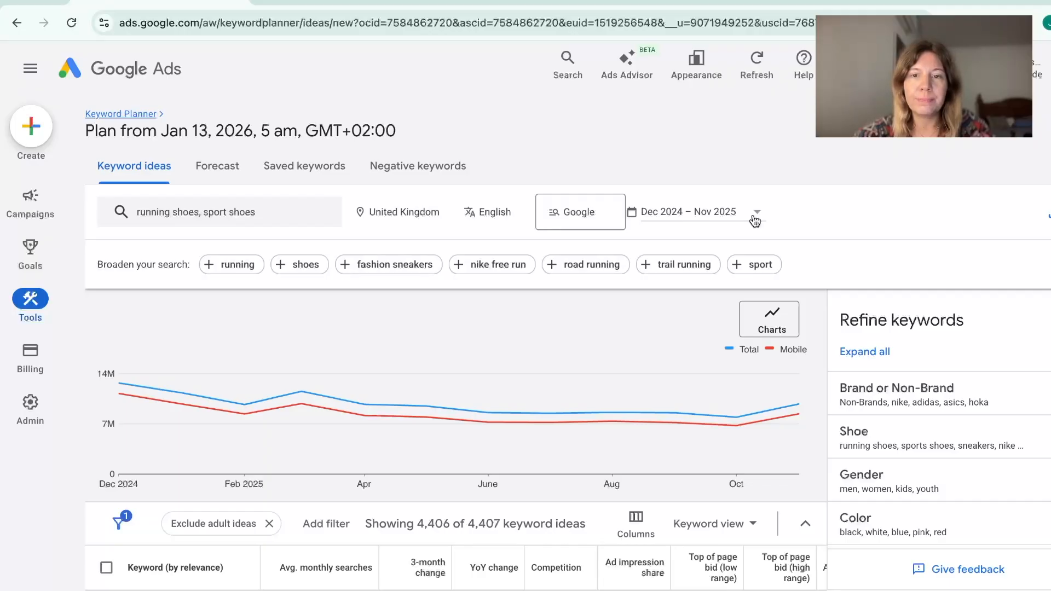
# Examine the search trend chart and the keyword ideas' average monthly searches, recent changes, competition and top-of-page bid ranges.
pyautogui.scroll(-3, 360, 356)
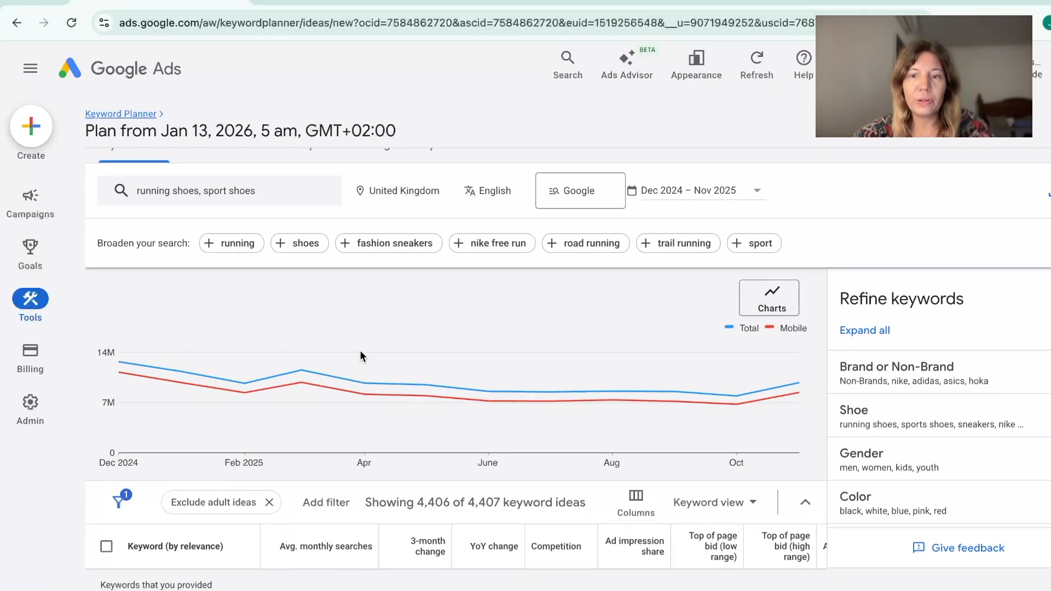
pyautogui.scroll(-3, 360, 353)
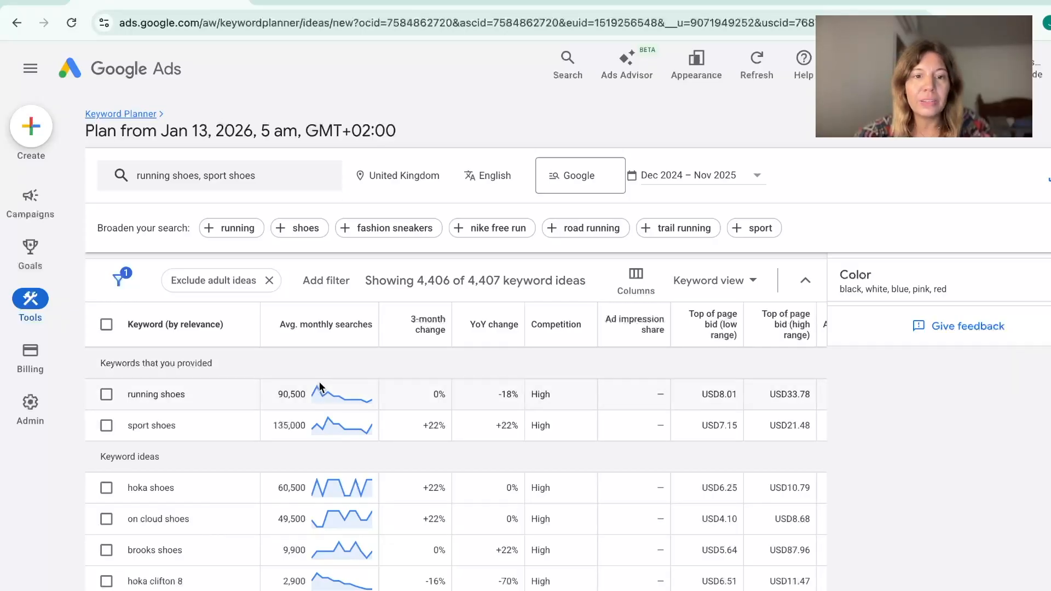
pyautogui.moveTo(347, 399)
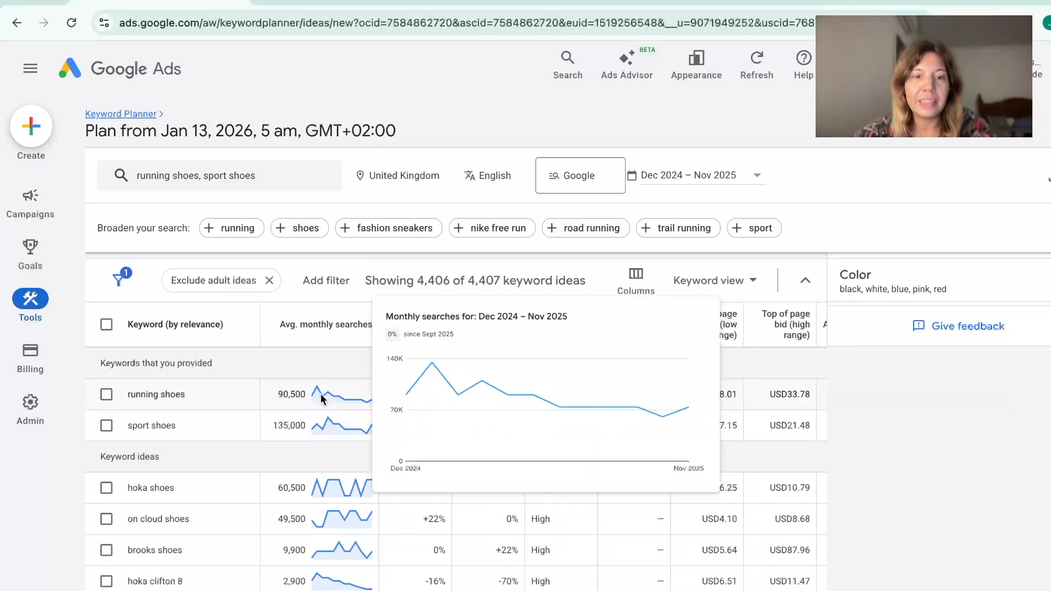
pyautogui.scroll(-1, 356, 379)
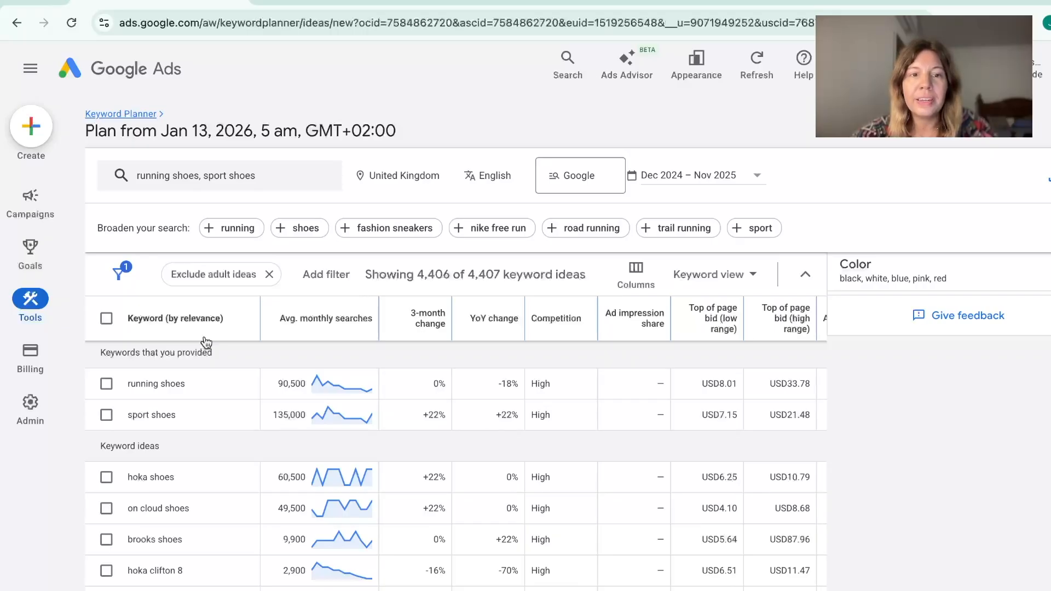
pyautogui.moveTo(300, 336)
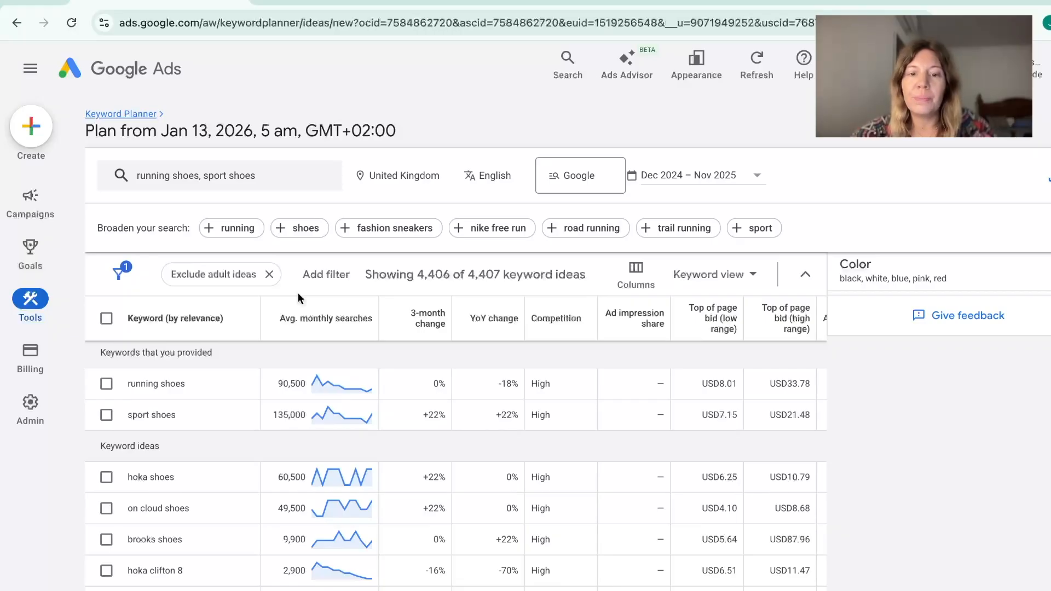
pyautogui.moveTo(423, 320)
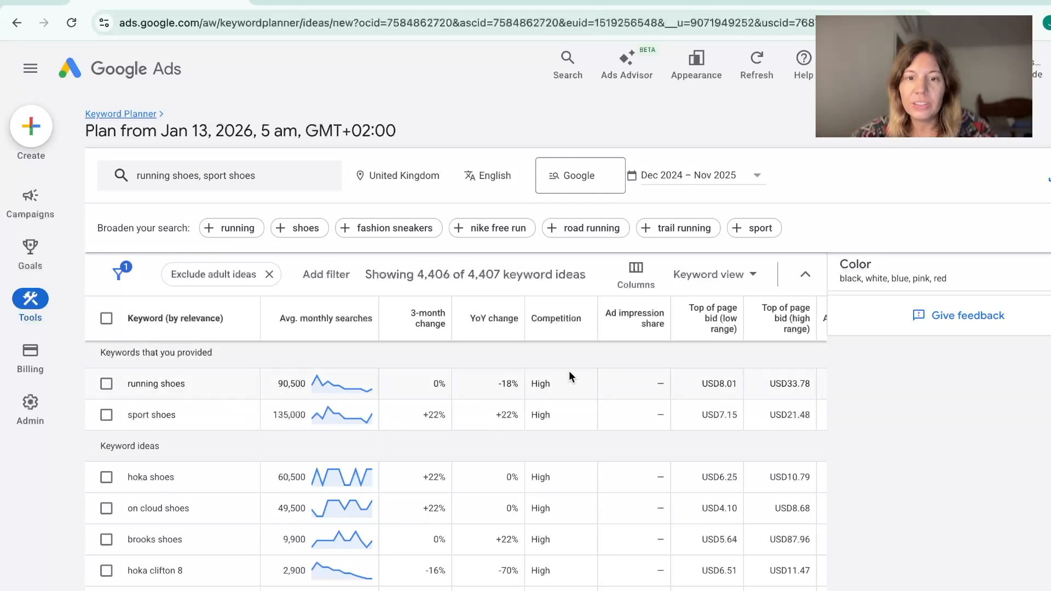
pyautogui.scroll(-1, 568, 406)
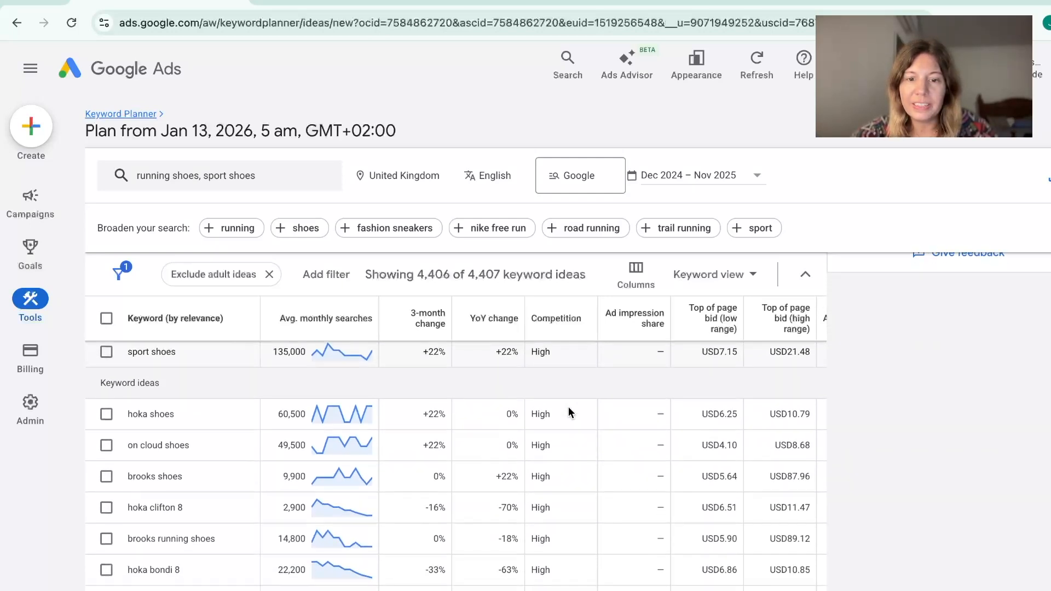
pyautogui.scroll(-2, 568, 408)
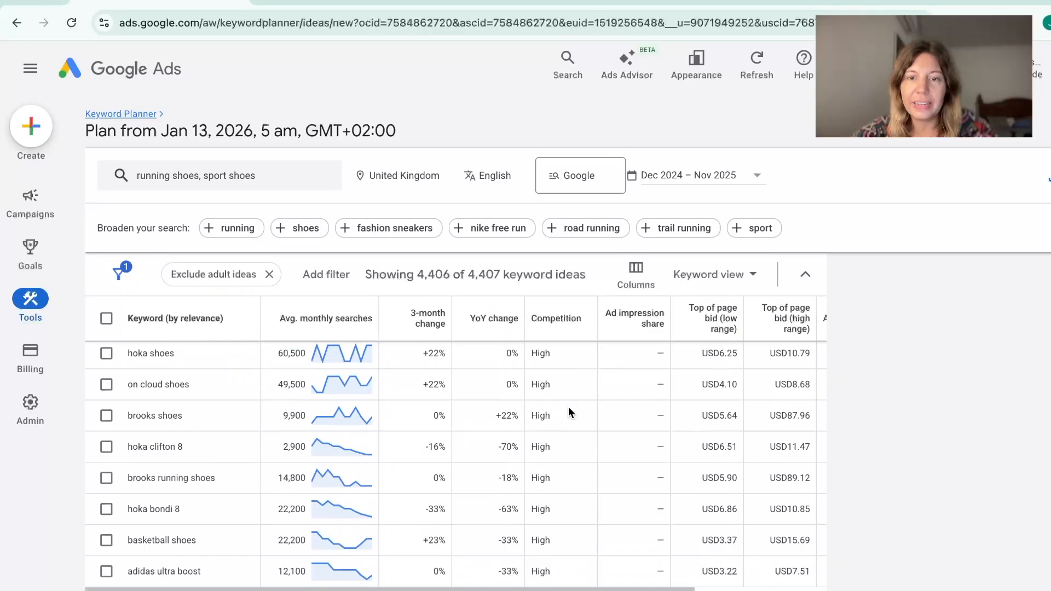
pyautogui.scroll(2, 692, 374)
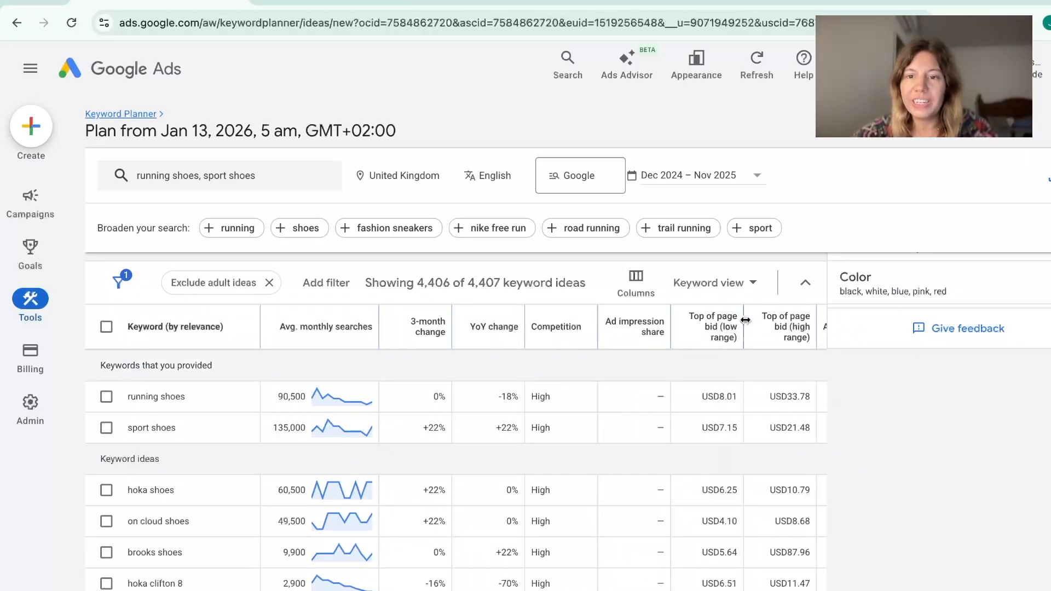
pyautogui.moveTo(763, 328)
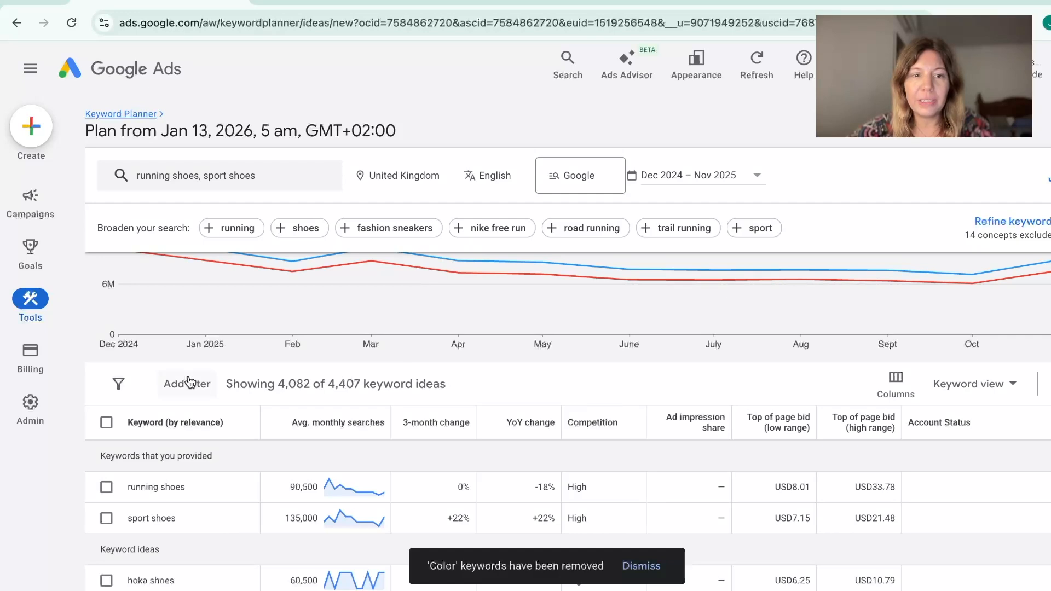
# Add a text-match keyword filter so the ideas do not contain "when why, how, who, what, free".
pyautogui.click(190, 381)
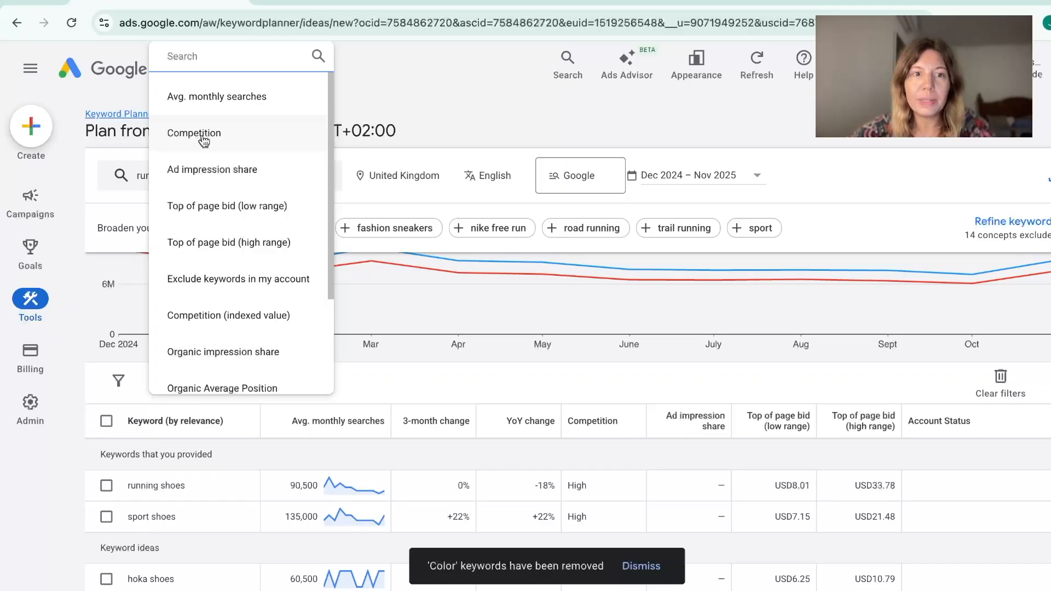
pyautogui.scroll(-1, 227, 217)
pyautogui.scroll(-2, 227, 217)
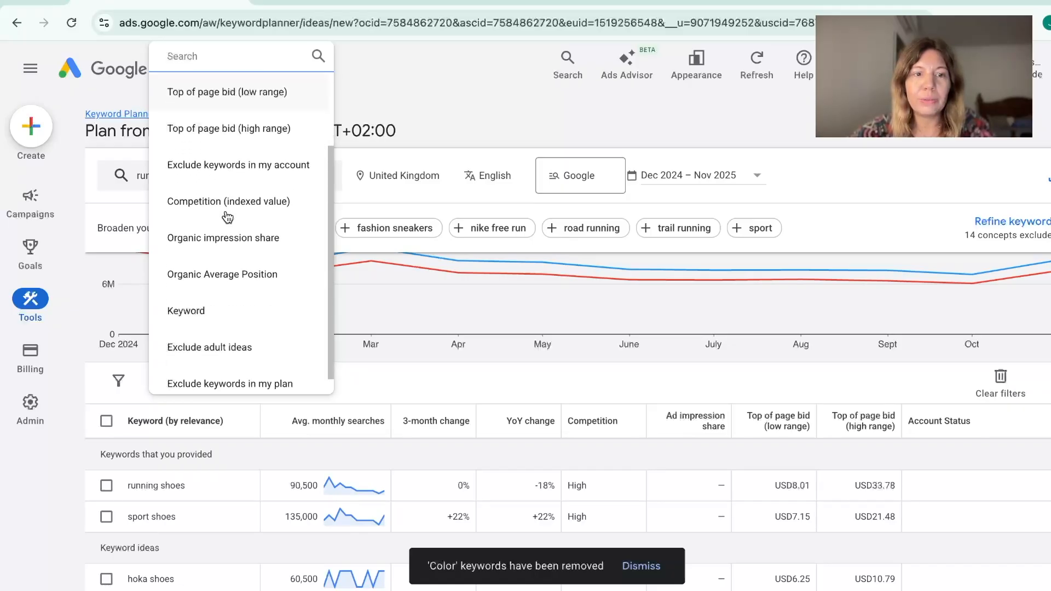
pyautogui.click(215, 305)
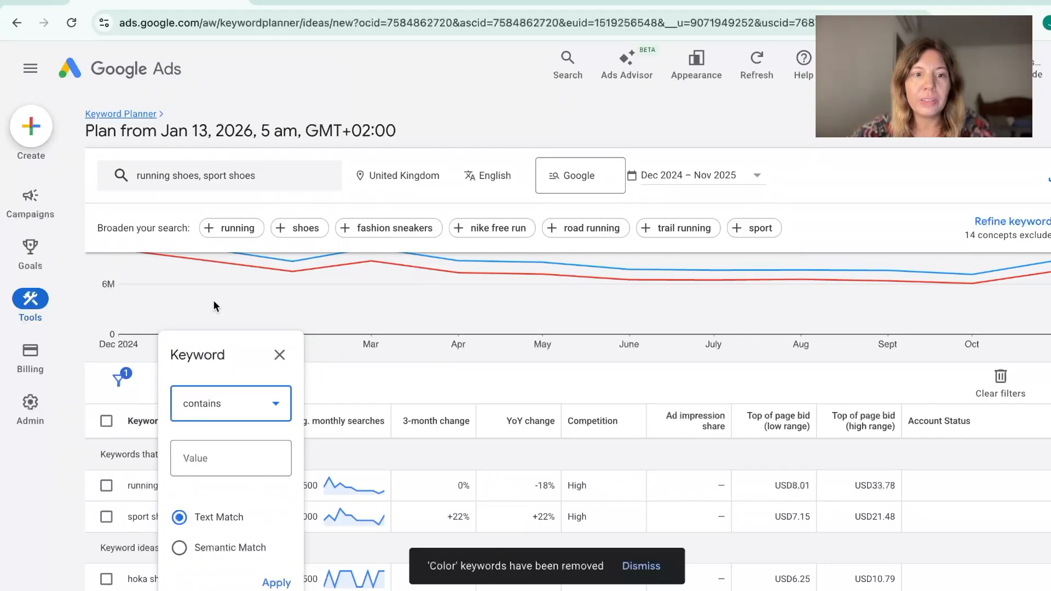
pyautogui.click(278, 410)
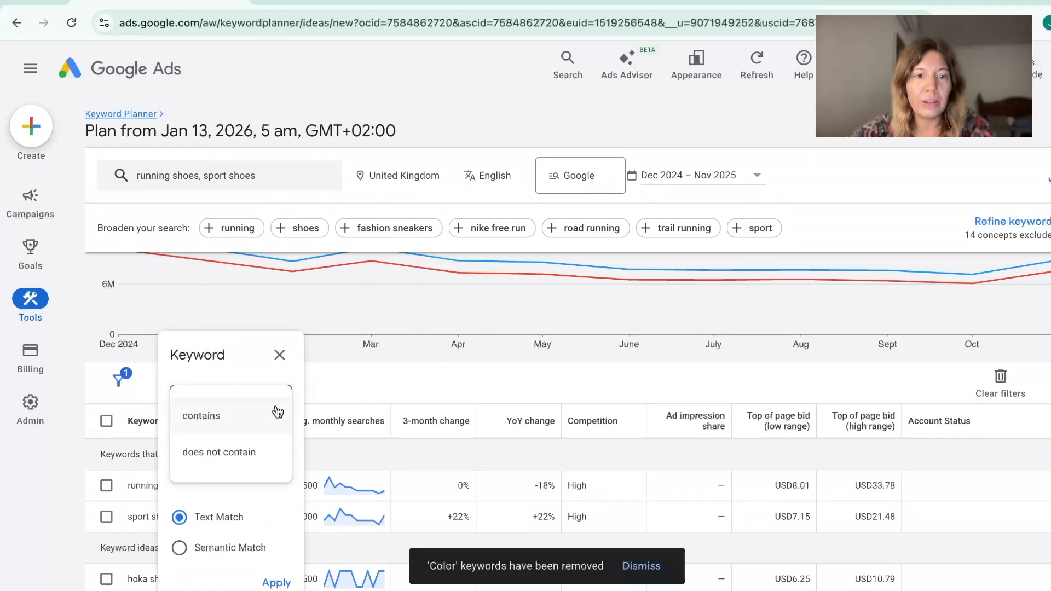
pyautogui.click(240, 454)
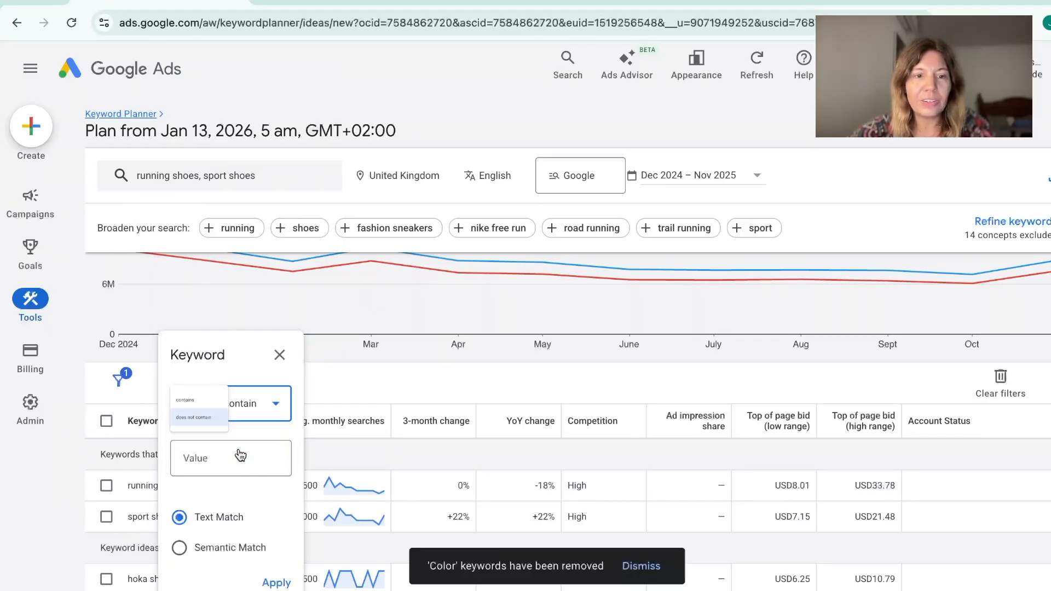
pyautogui.click(223, 458)
pyautogui.write('when why, how, who, what, free')
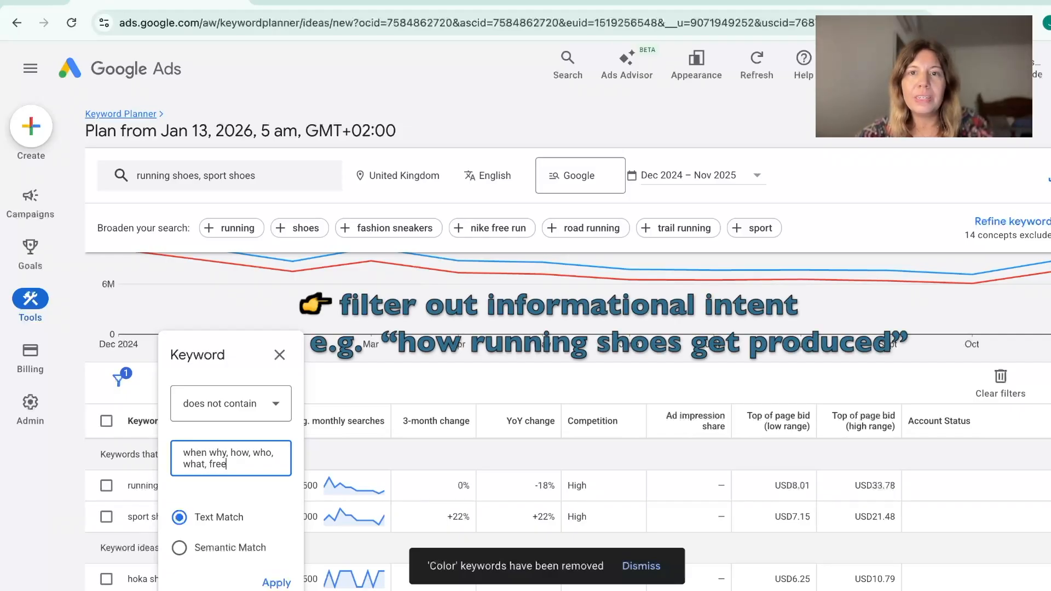
pyautogui.click(276, 582)
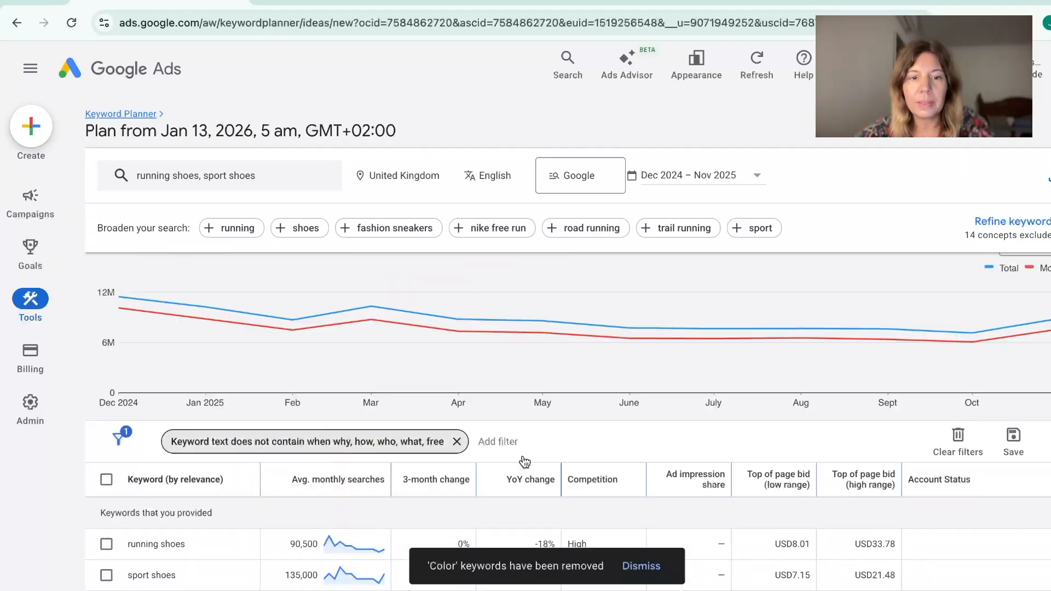
# Sort the filtered keyword ideas by average monthly searches, highest first, and review the leading entries.
pyautogui.scroll(-3, 533, 446)
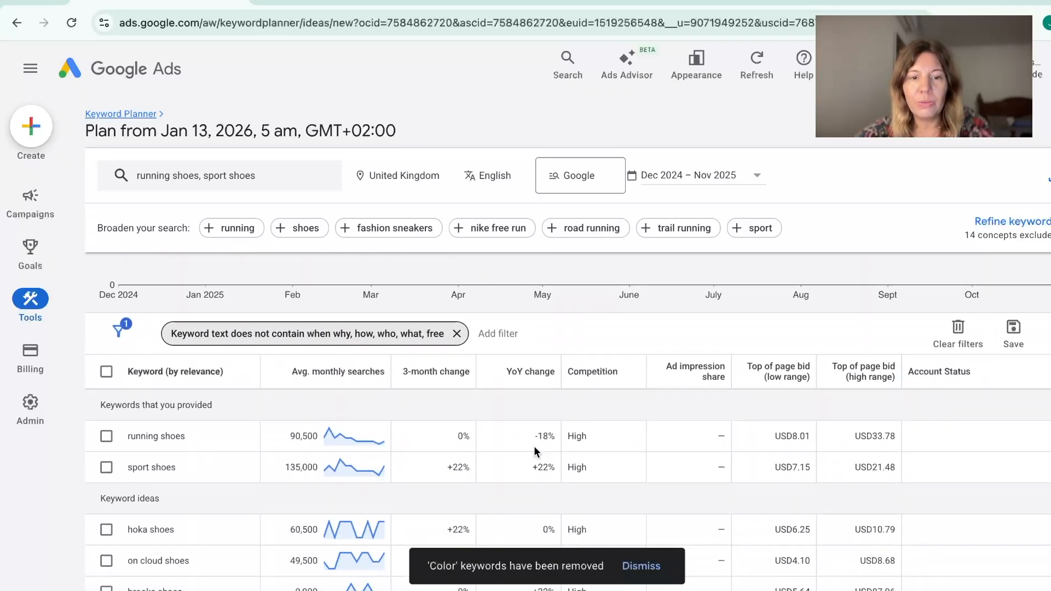
pyautogui.click(347, 377)
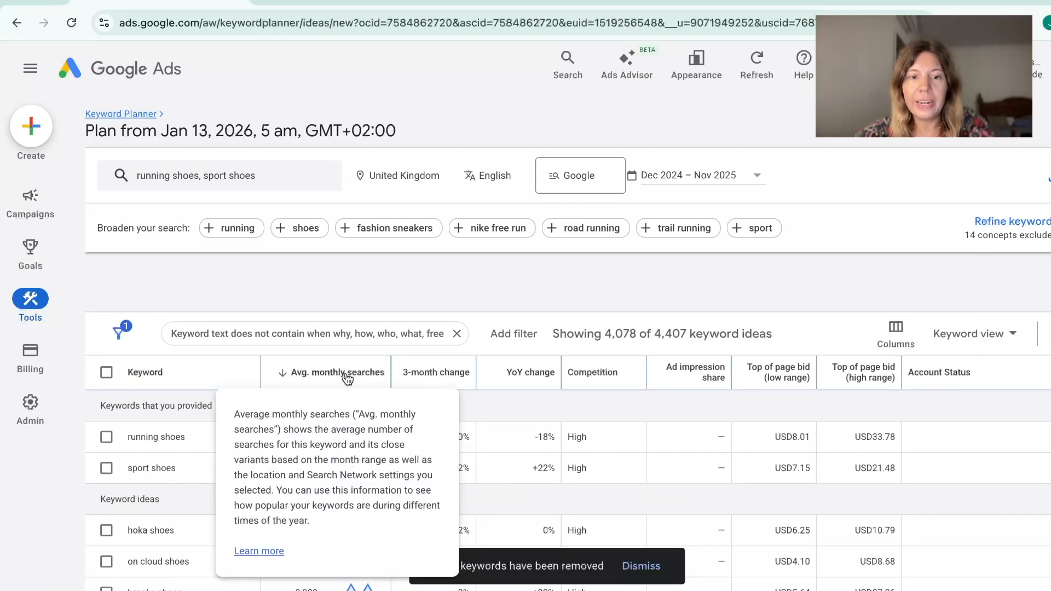
pyautogui.click(347, 377)
pyautogui.click(337, 378)
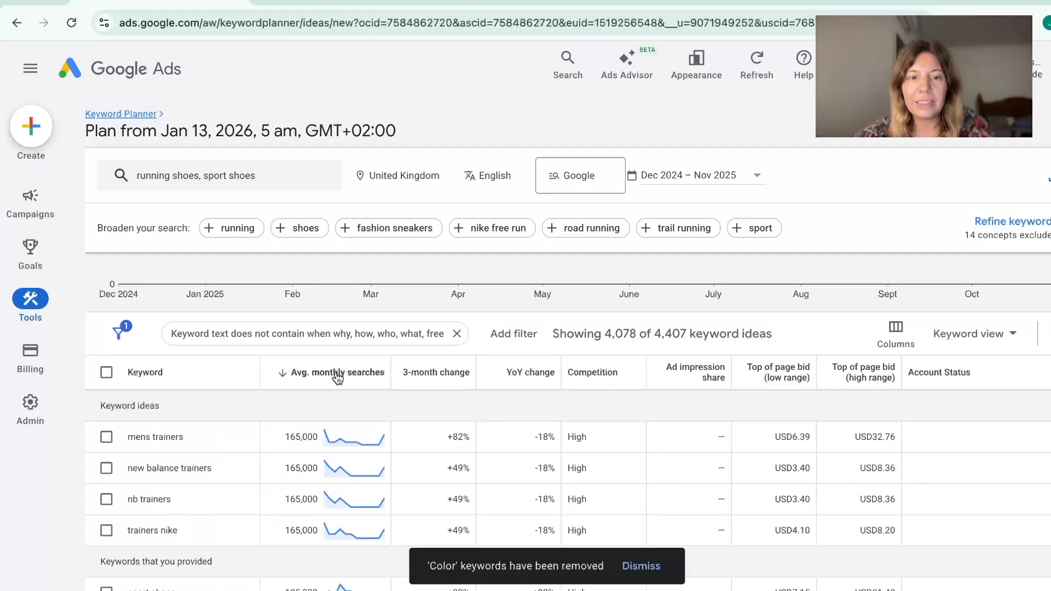
pyautogui.scroll(-1, 464, 403)
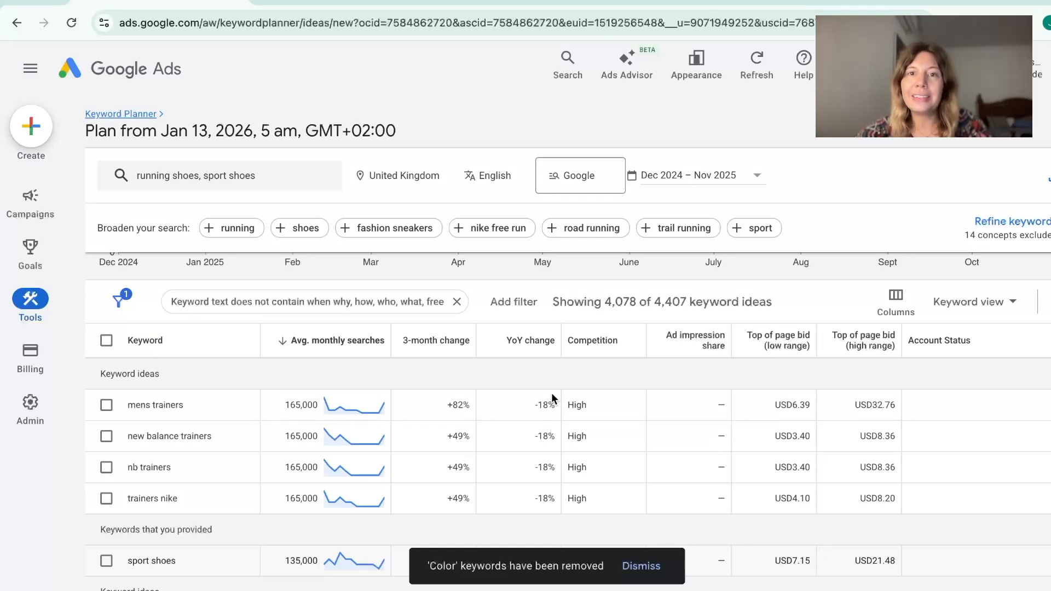
# Select the keywords "mens trainers", "sport shoes" and "new balance trainers" in the keyword ideas list.
pyautogui.scroll(1, 419, 432)
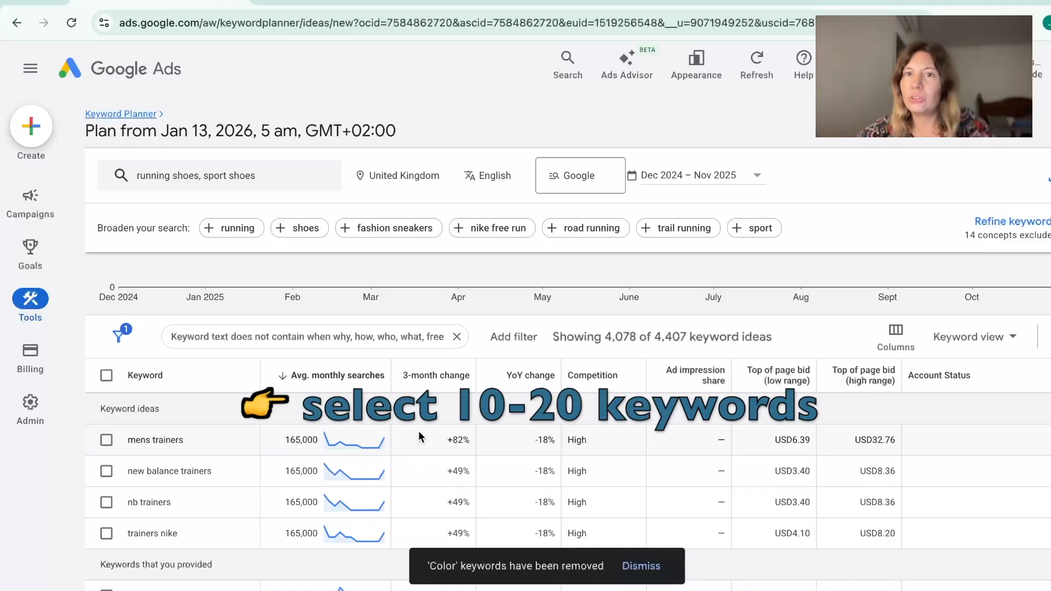
pyautogui.click(107, 442)
pyautogui.scroll(-2, 146, 475)
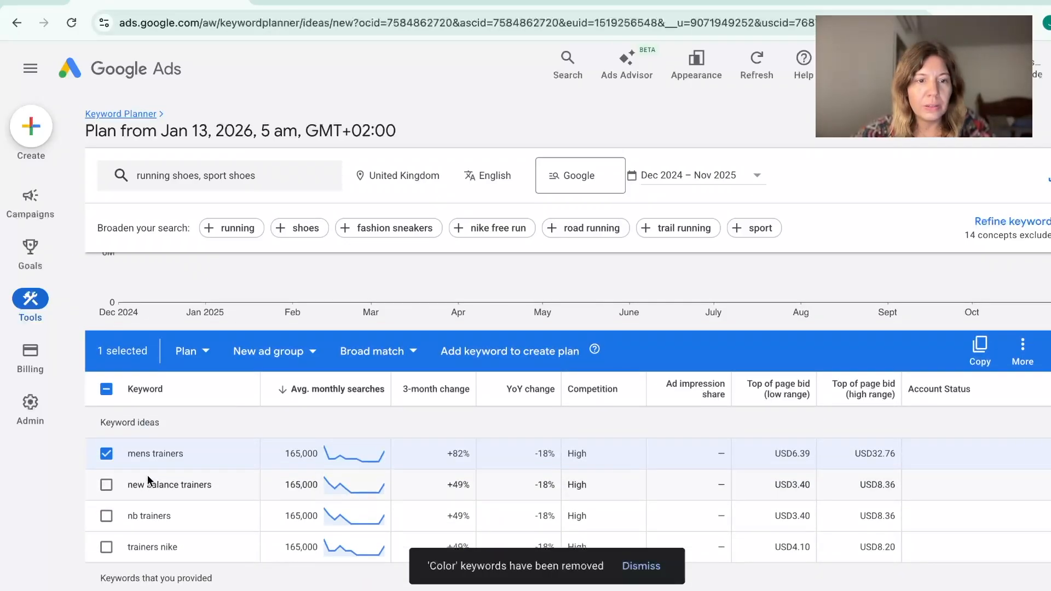
pyautogui.scroll(-1, 146, 475)
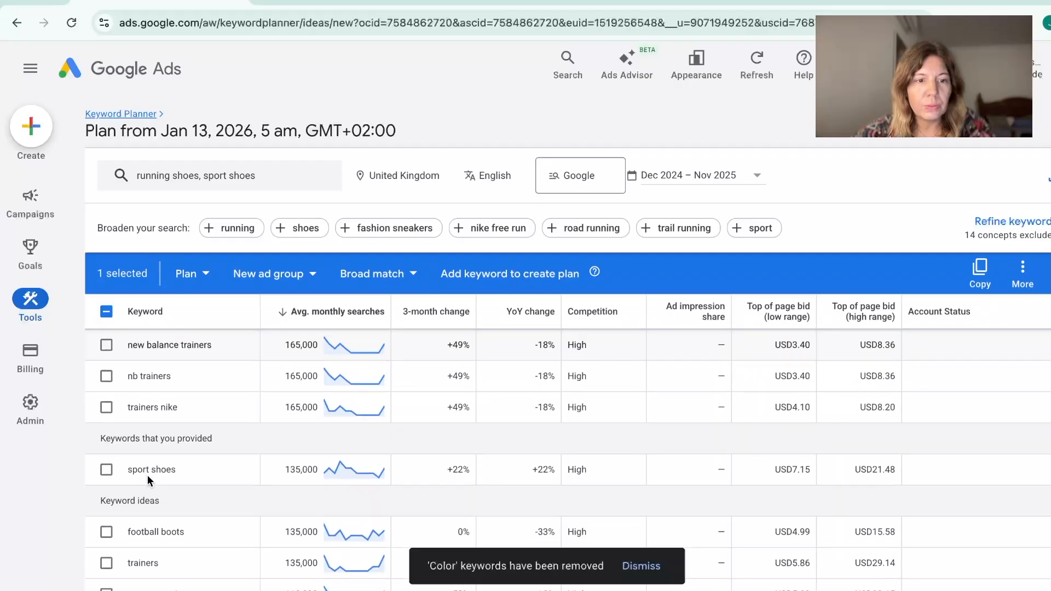
pyautogui.click(106, 471)
pyautogui.click(106, 345)
pyautogui.scroll(2, 209, 425)
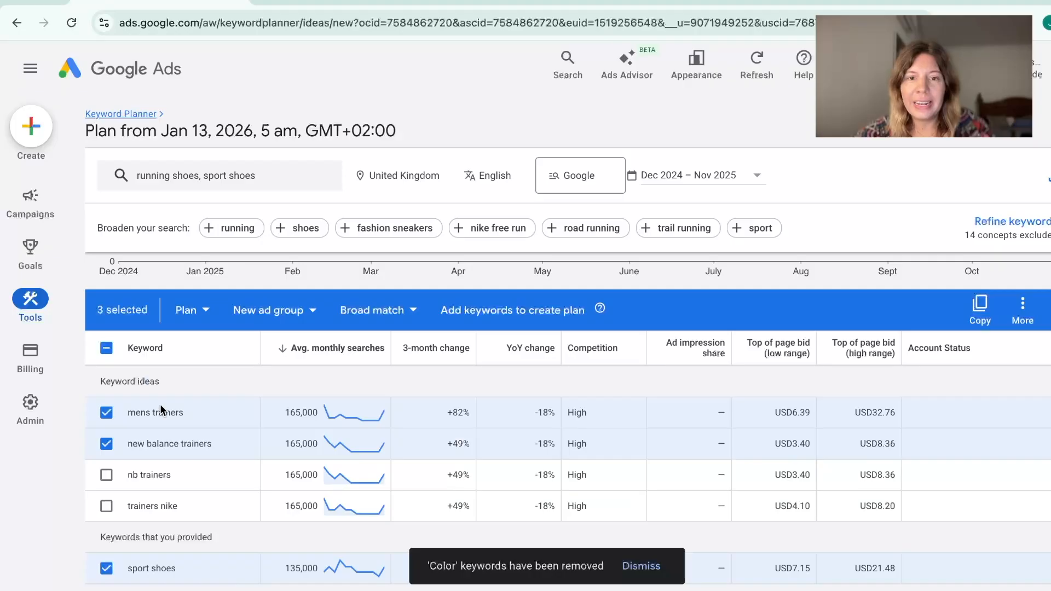
# Add the selected keywords to the plan and open the plan's saved keywords.
pyautogui.click(502, 317)
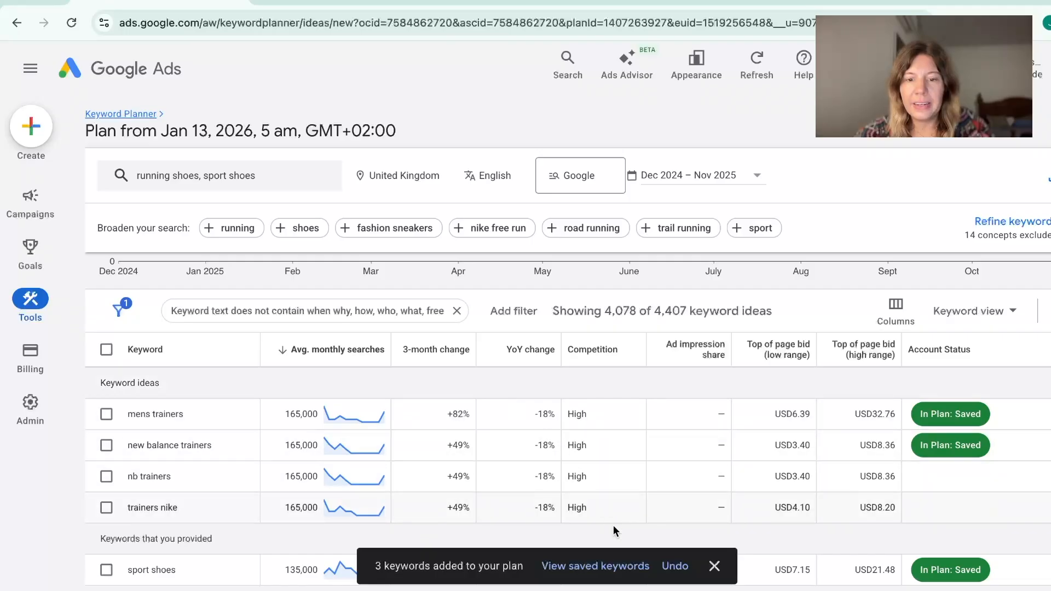
pyautogui.click(608, 566)
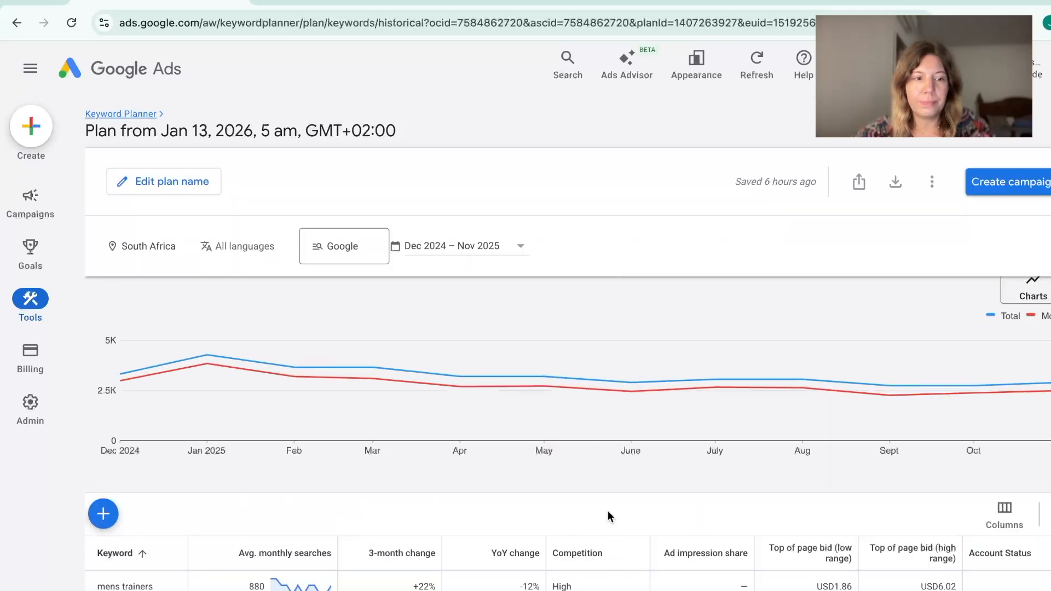